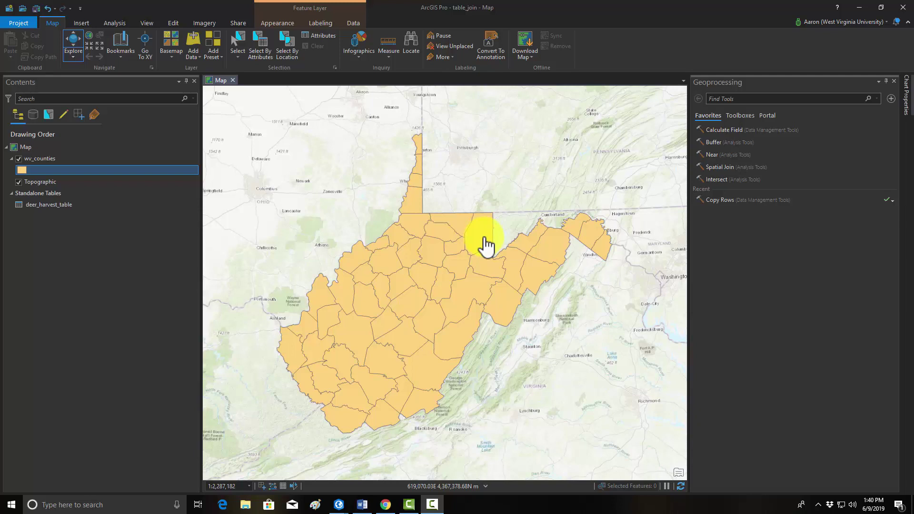
# - Select the wv_counties layer, then bring up the context menu for deer_harvest_table
pyautogui.click(46, 160)
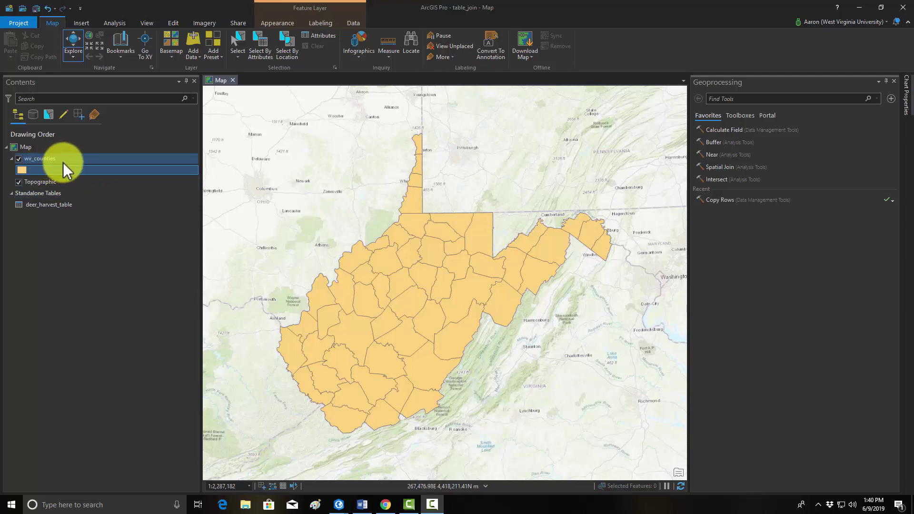
pyautogui.click(23, 168)
pyautogui.rightClick(43, 207)
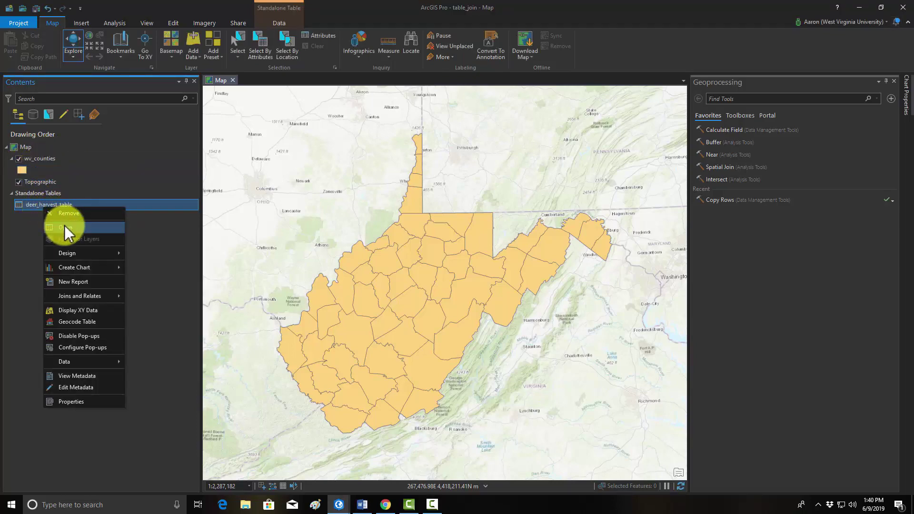
pyautogui.click(65, 226)
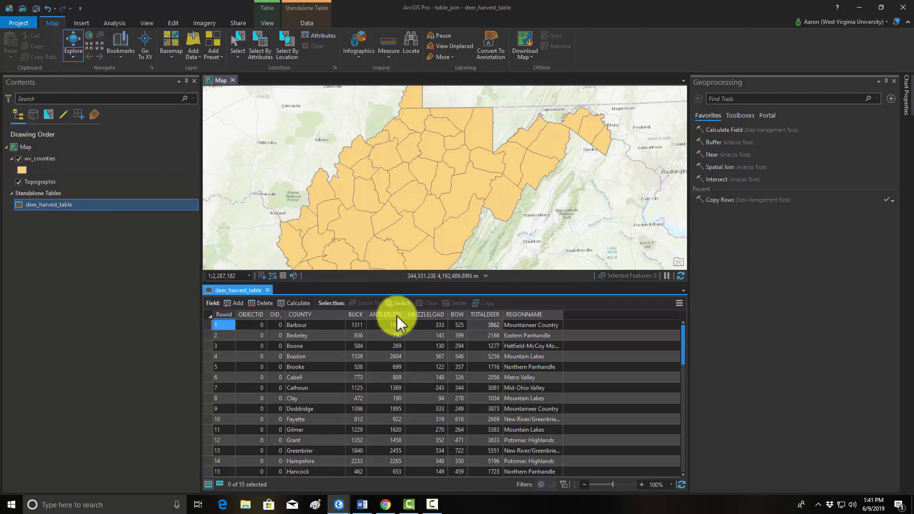
pyautogui.click(268, 291)
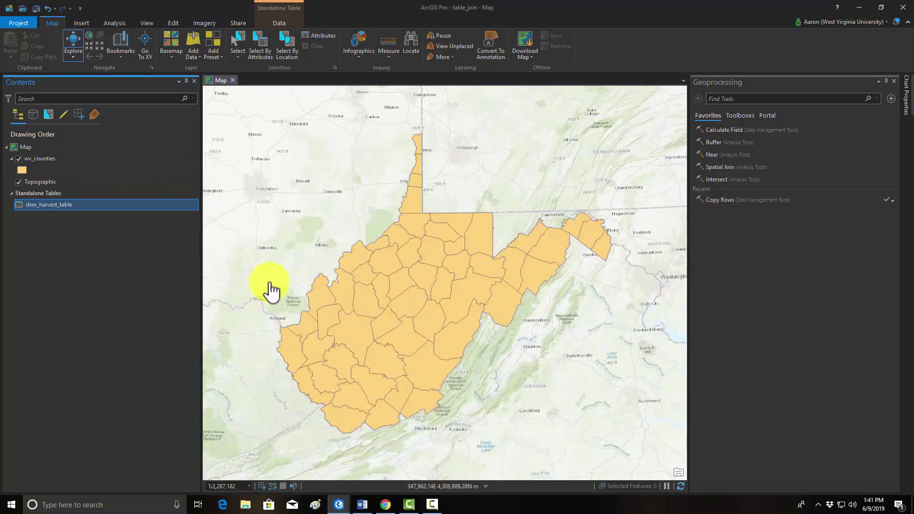
# - Open Add Join for wv_counties via Joins and Relates
pyautogui.rightClick(35, 159)
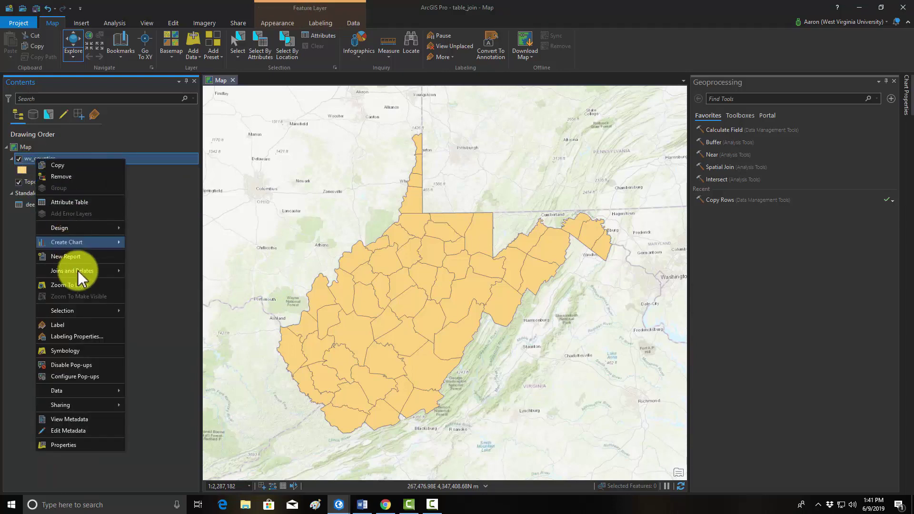
pyautogui.moveTo(75, 270)
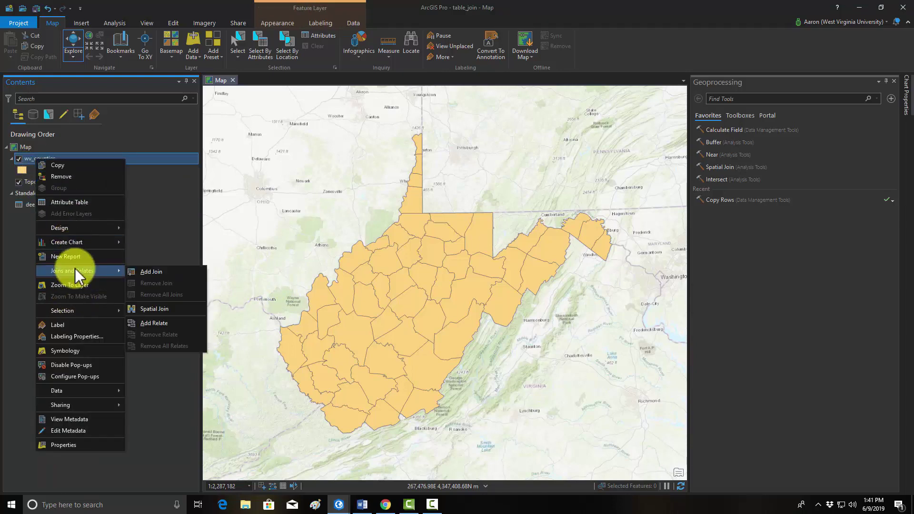
pyautogui.click(147, 274)
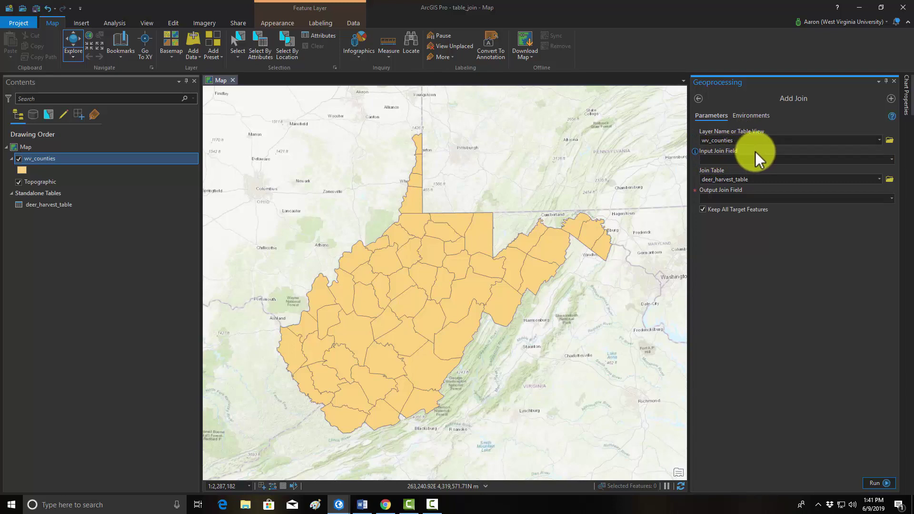
# - Run the join of deer_harvest_table to wv_counties matching NAME to COUNTY, keeping all target features
pyautogui.click(889, 159)
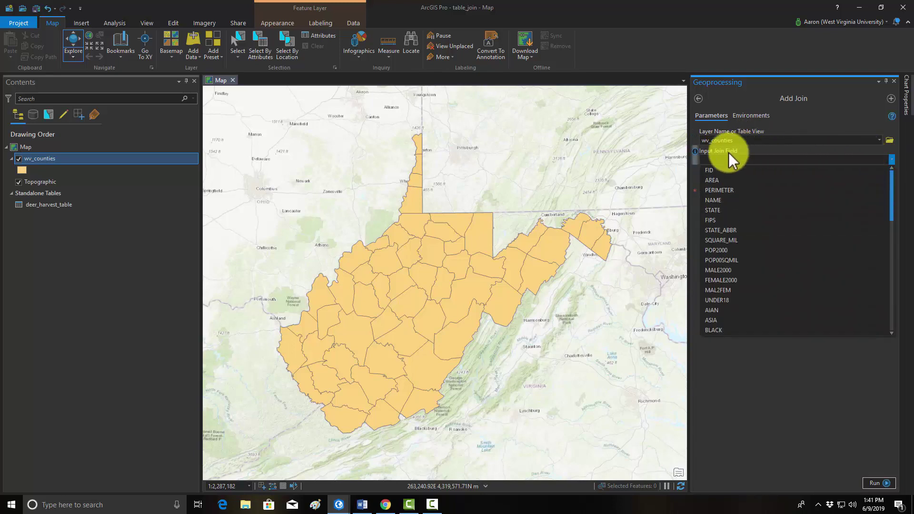
pyautogui.click(714, 200)
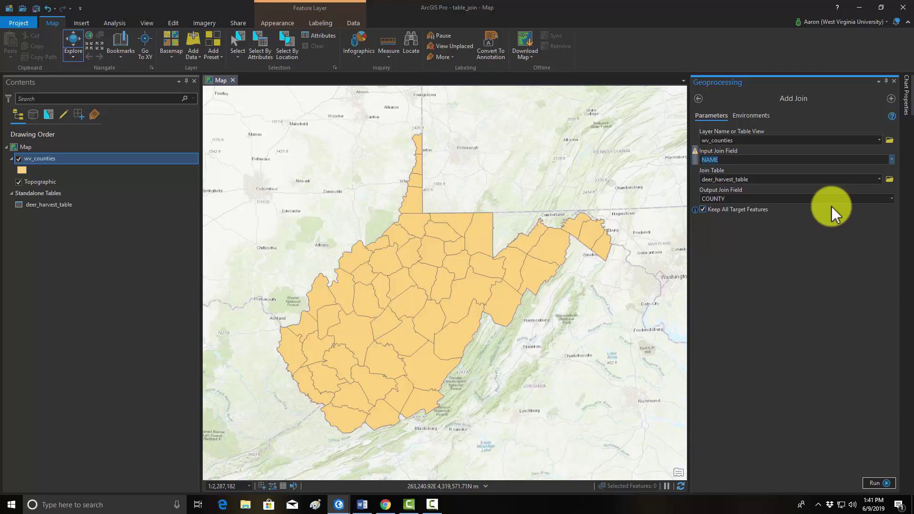
pyautogui.click(892, 199)
pyautogui.click(711, 239)
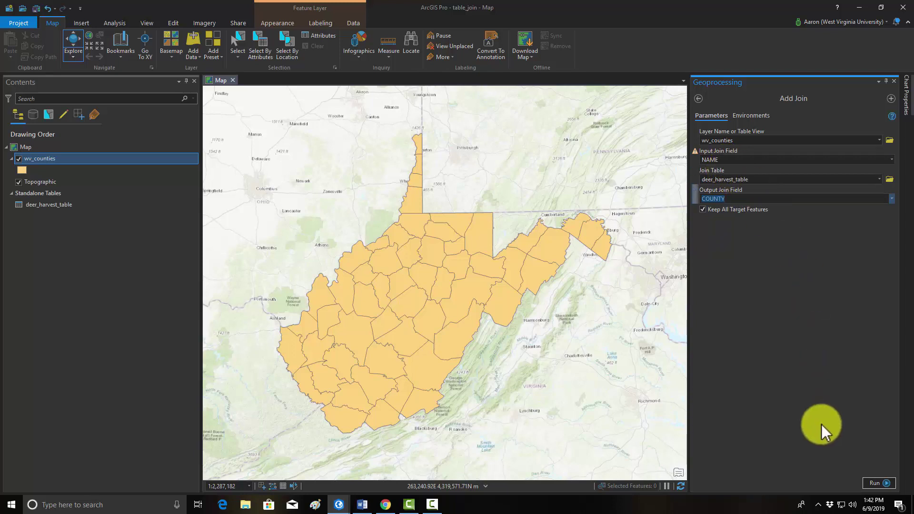
pyautogui.click(872, 483)
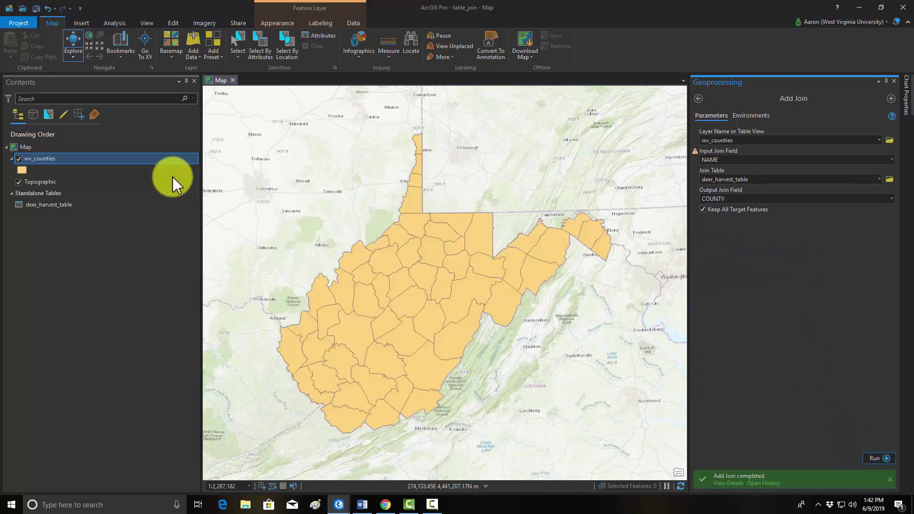
pyautogui.rightClick(37, 158)
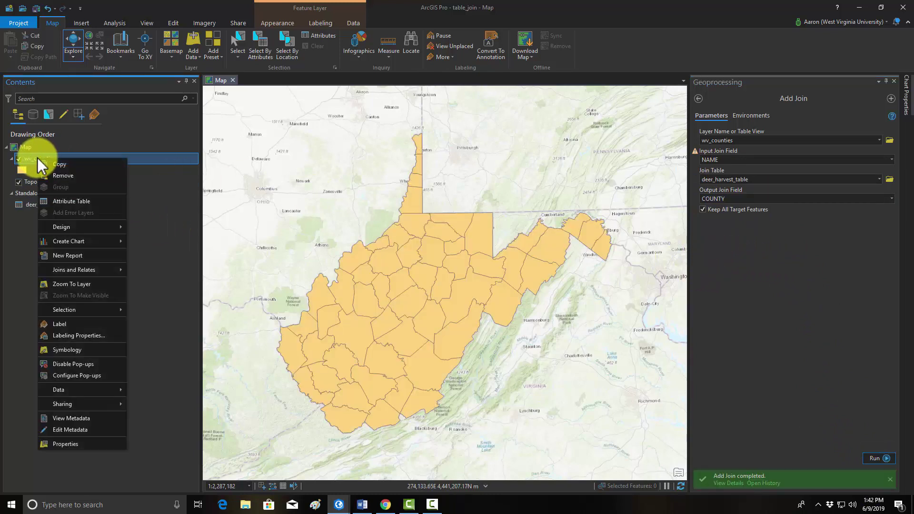
pyautogui.click(78, 205)
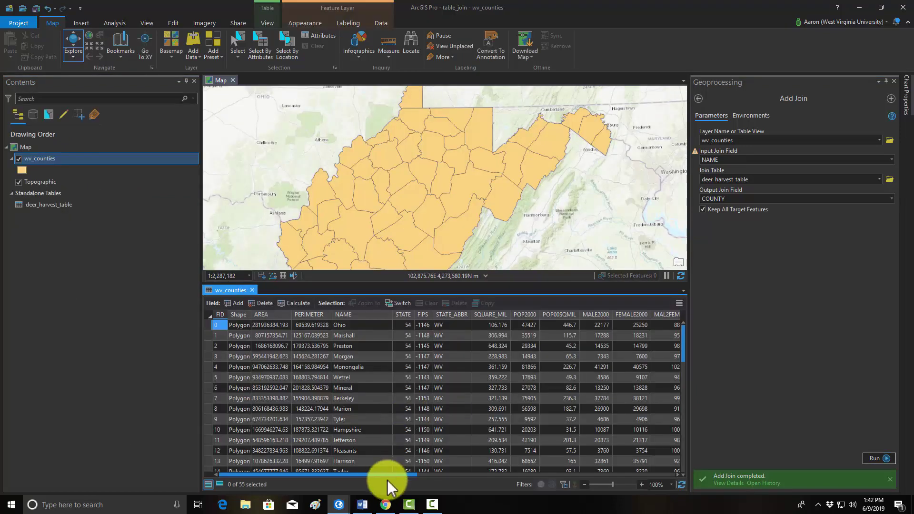
pyautogui.moveTo(392, 475); pyautogui.dragTo(570, 473)
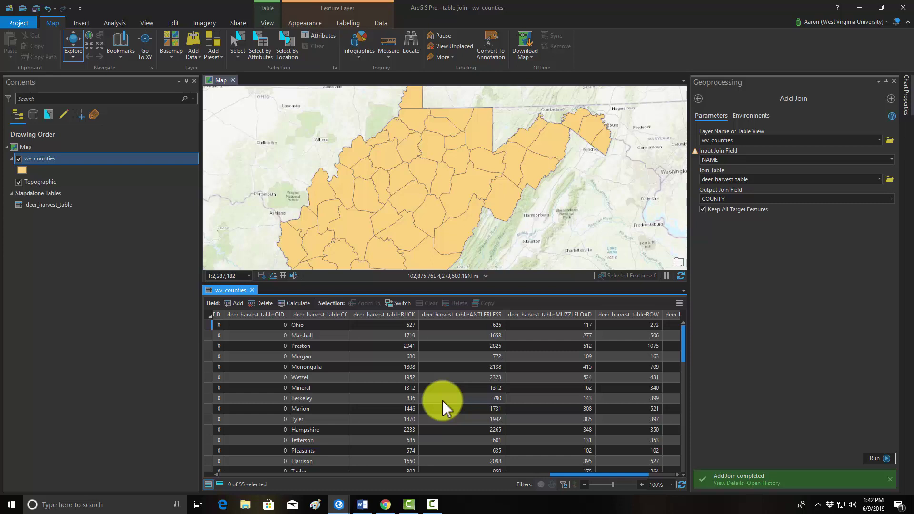
pyautogui.click(252, 291)
# - Export the joined wv_counties layer with Copy Features to wv_counties_CopyFeatures5
pyautogui.rightClick(35, 159)
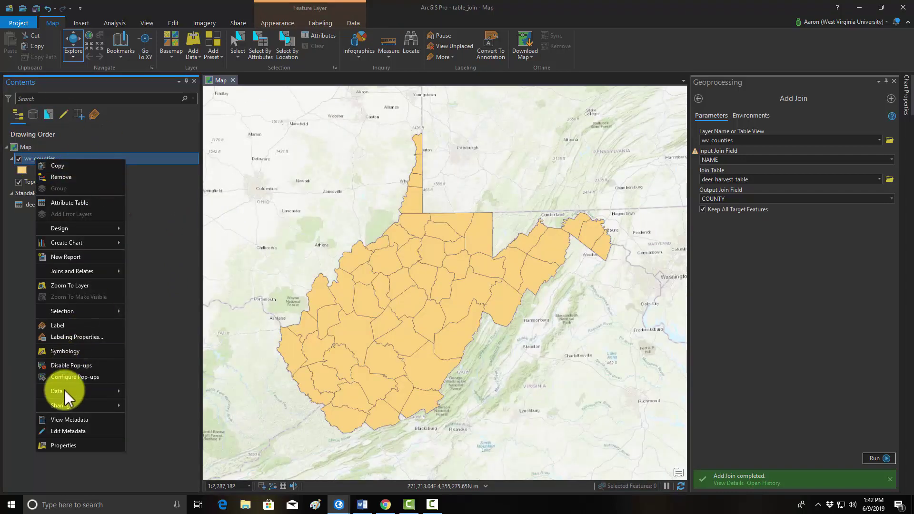
pyautogui.moveTo(67, 391)
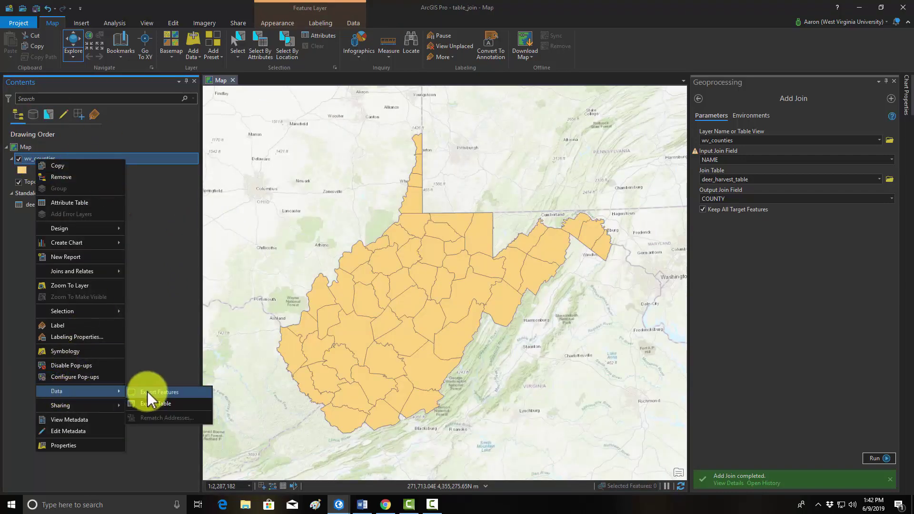
pyautogui.click(145, 393)
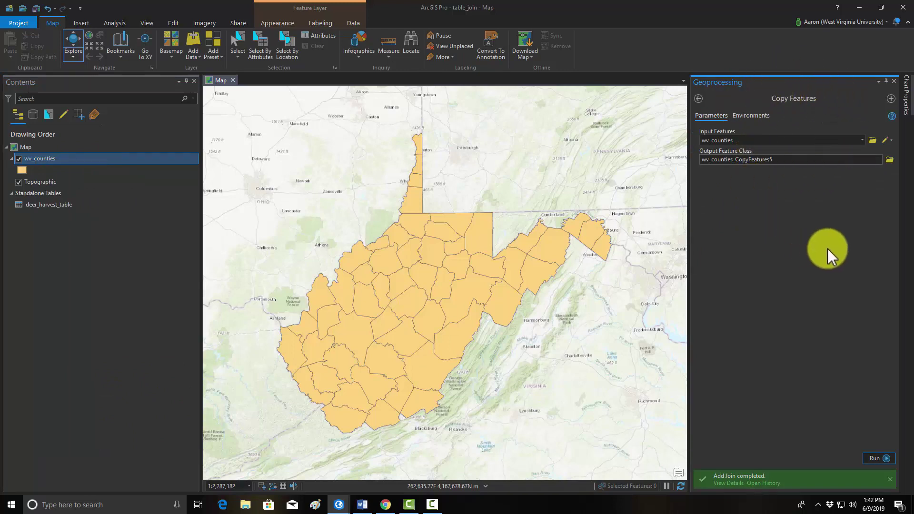
pyautogui.click(874, 455)
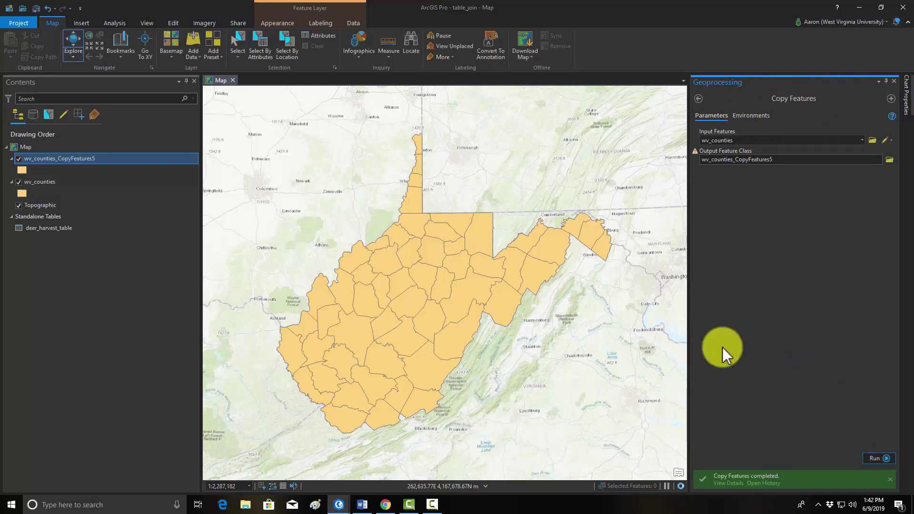
# - Check the wv_counties_CopyFeatures5 attribute table for the harvest fields, then close it
pyautogui.rightClick(44, 159)
pyautogui.click(89, 202)
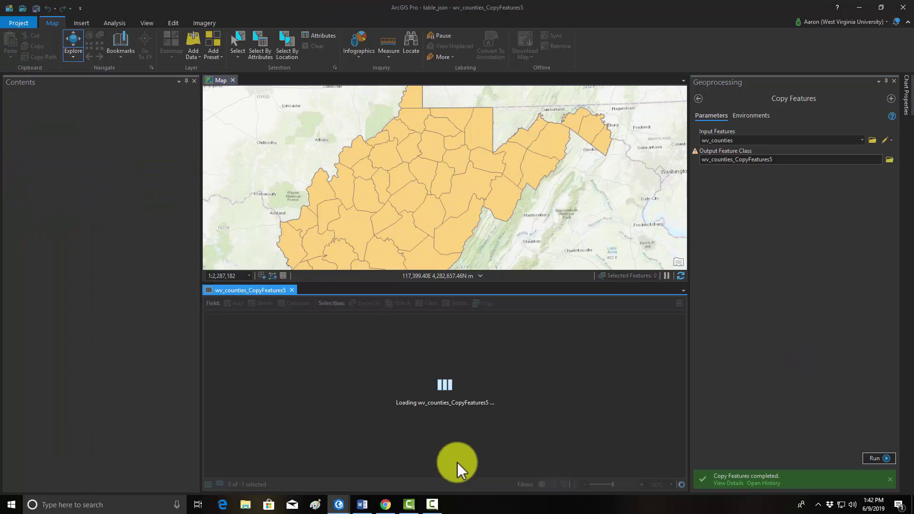
pyautogui.moveTo(324, 476); pyautogui.dragTo(706, 479)
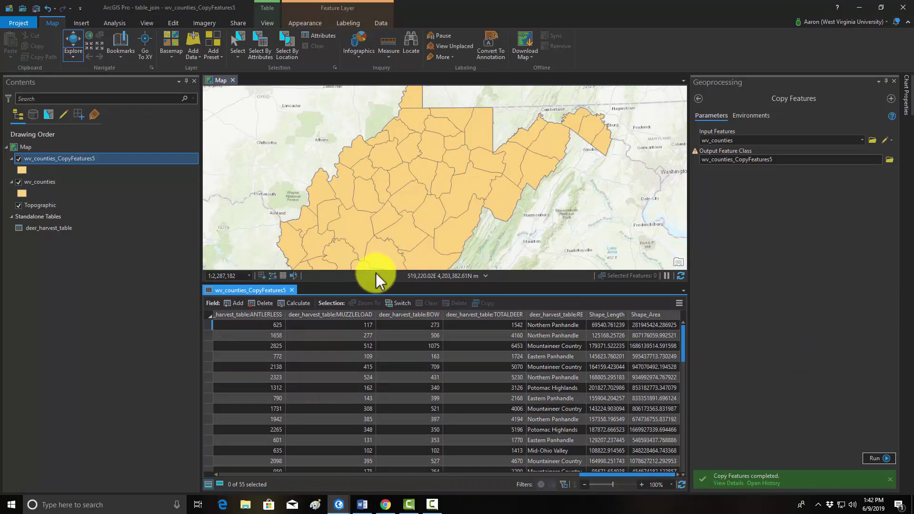
pyautogui.click(292, 291)
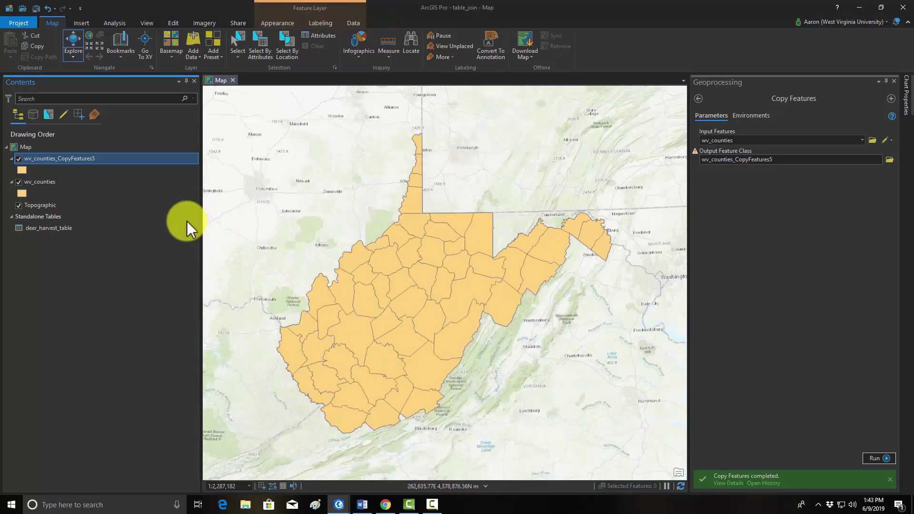
# - Open the copied layer's Symbology and choose Graduated Colors
pyautogui.rightClick(82, 160)
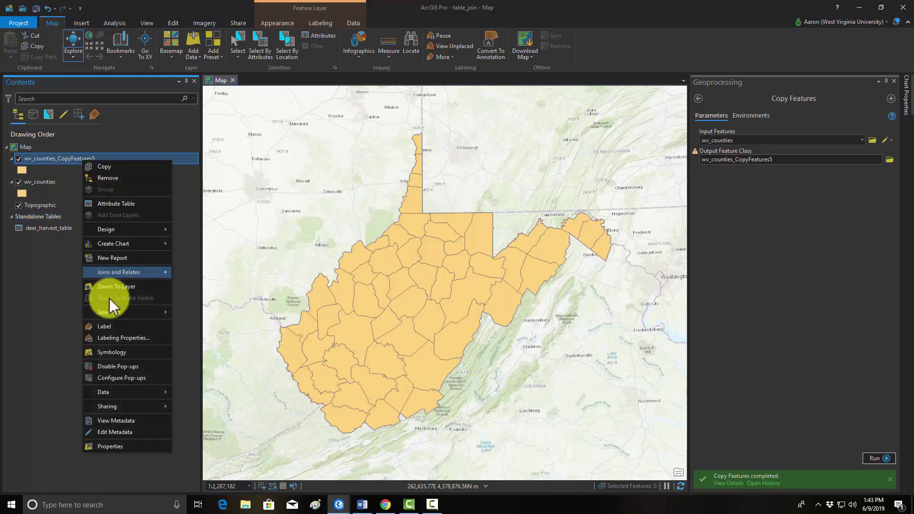
pyautogui.click(121, 354)
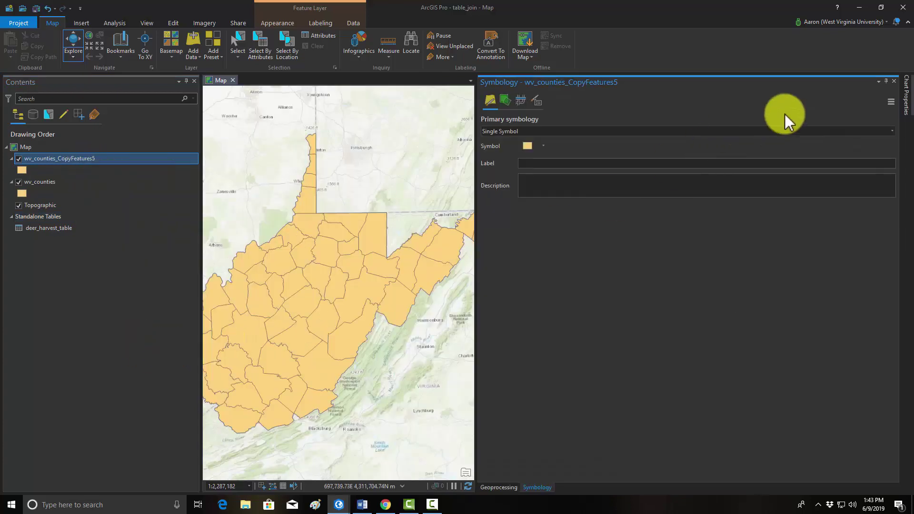
pyautogui.click(887, 131)
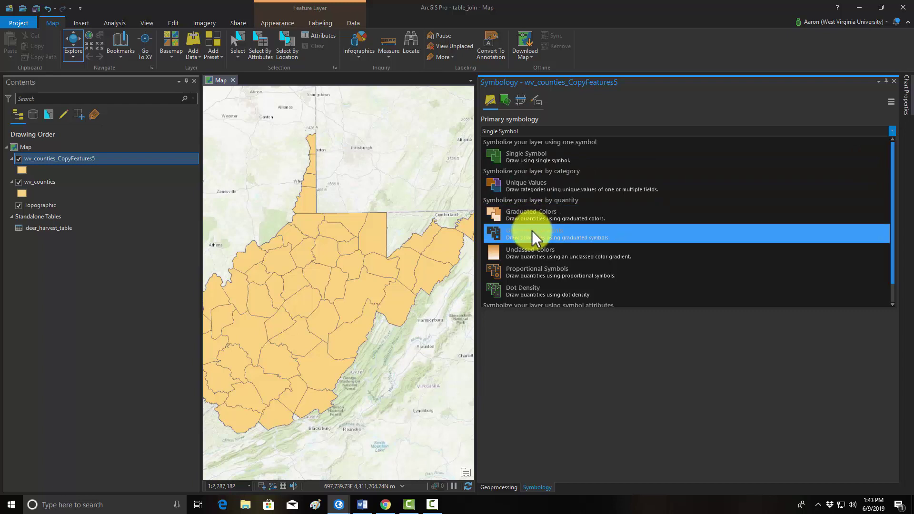
pyautogui.press('Escape')
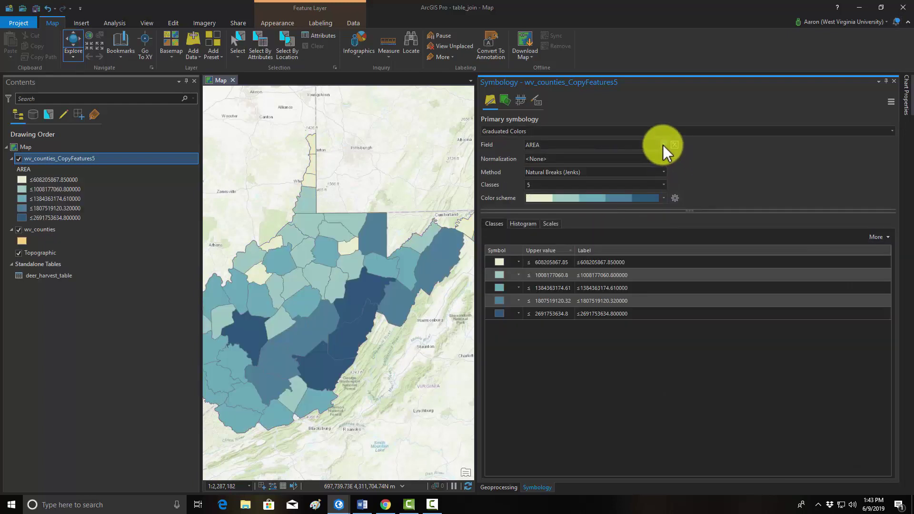
# - Symbolize TOTALDEER normalized by SQUARE_MIL with the white-to-green color ramp
pyautogui.click(663, 145)
pyautogui.moveTo(665, 174); pyautogui.dragTo(659, 306)
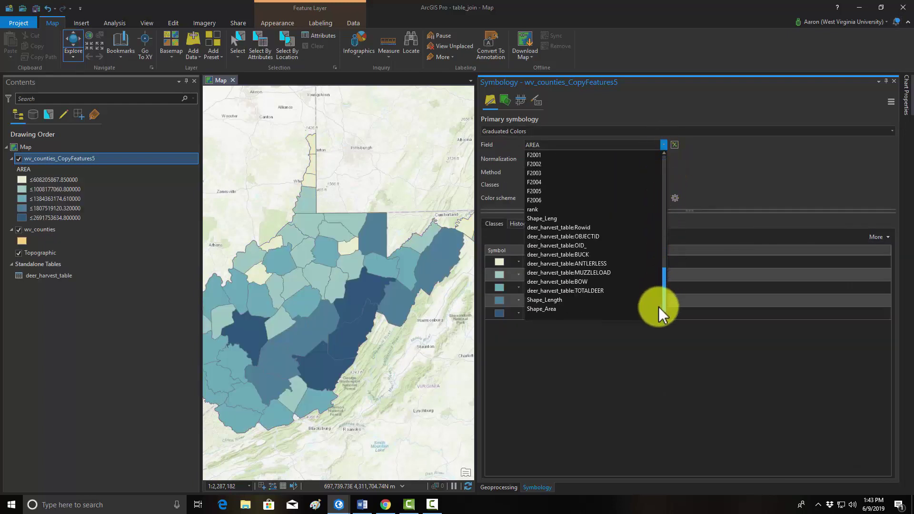
pyautogui.click(562, 291)
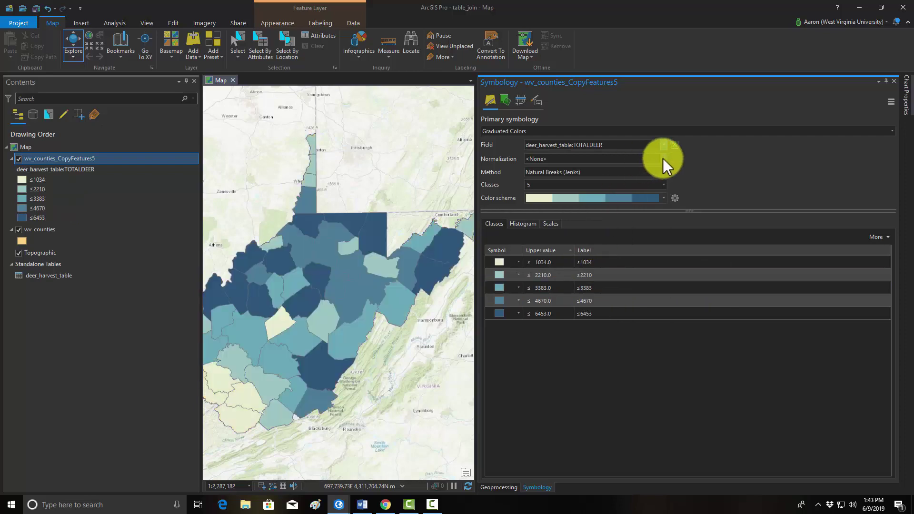
pyautogui.click(663, 158)
pyautogui.click(545, 214)
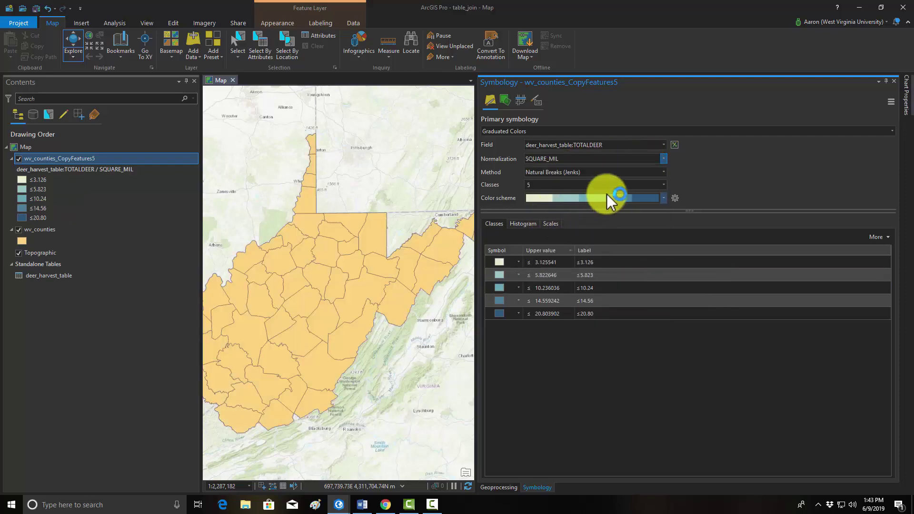
pyautogui.click(664, 198)
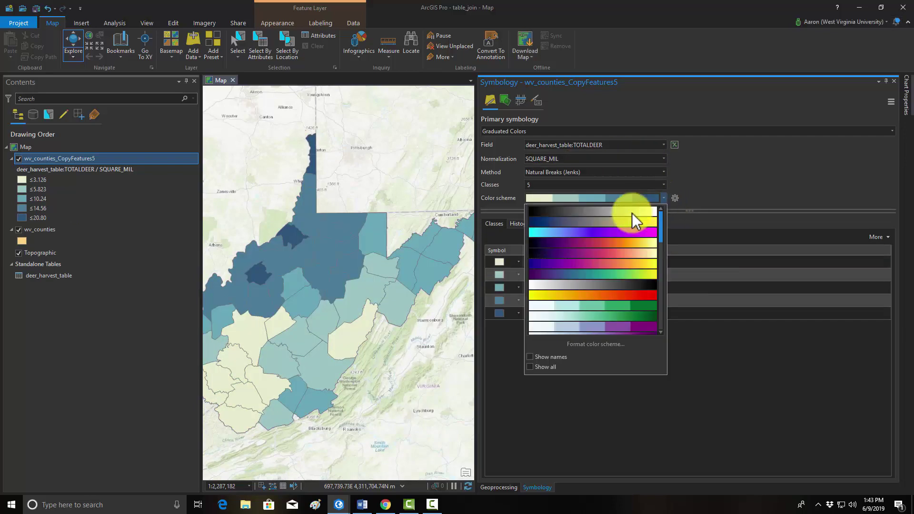
pyautogui.click(602, 317)
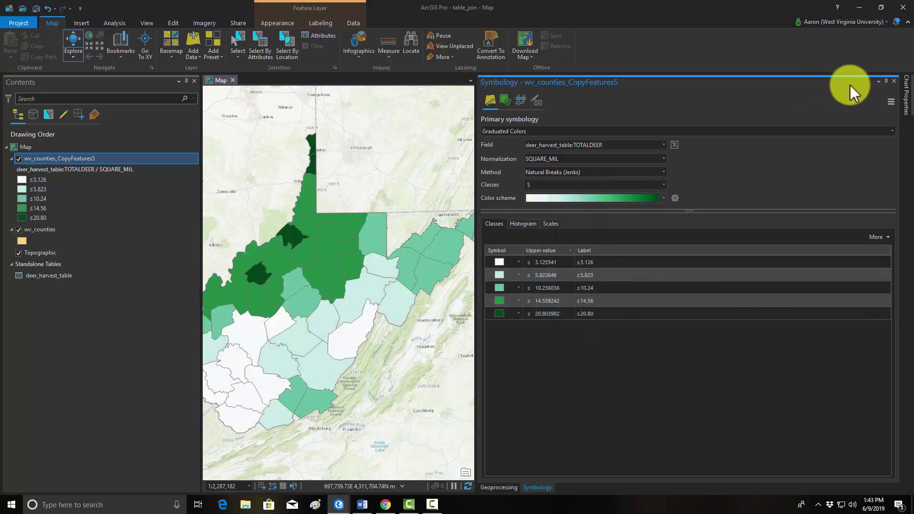
pyautogui.click(894, 81)
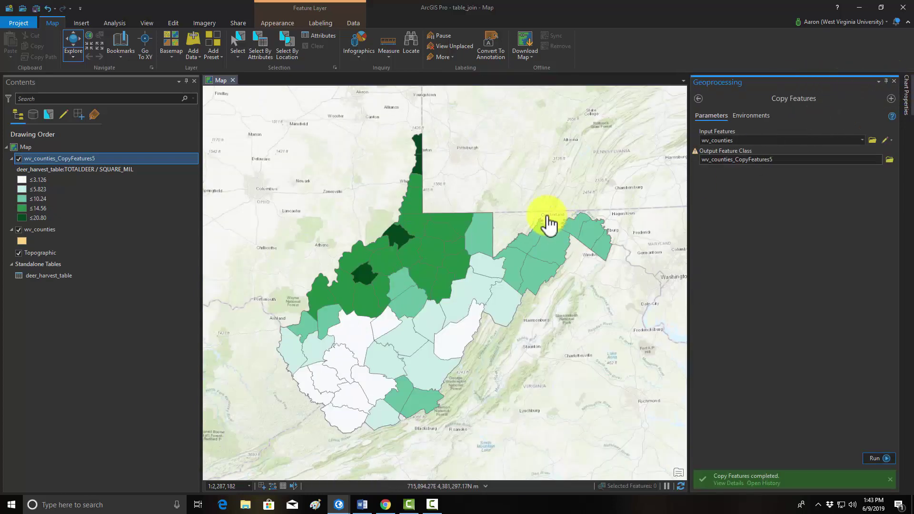
# - Remove the wv_counties_CopyFeatures5 layer, then Remove All Joins from wv_counties, confirming Yes
pyautogui.rightClick(50, 158)
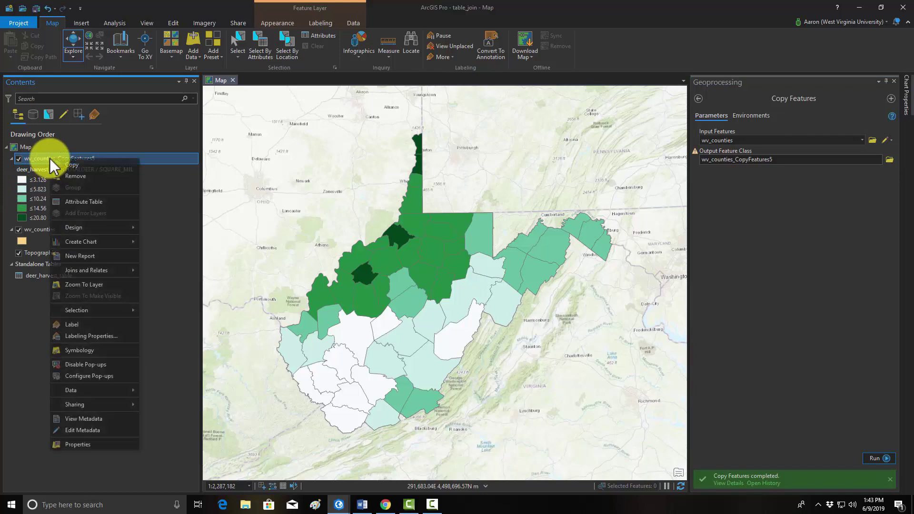
pyautogui.click(69, 180)
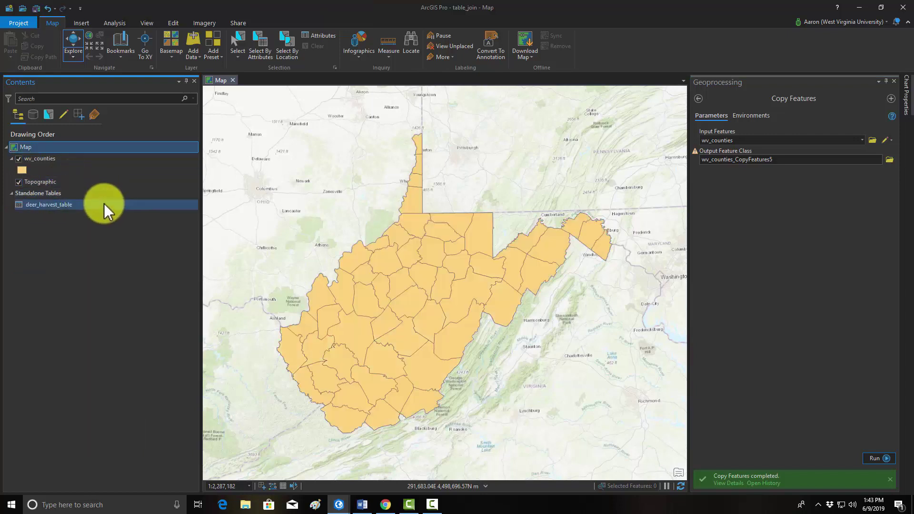
pyautogui.rightClick(36, 160)
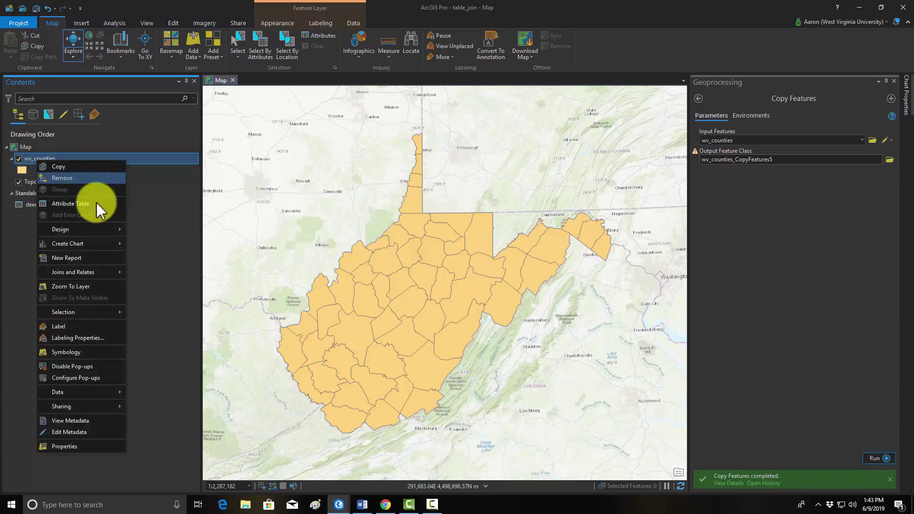
pyautogui.moveTo(76, 273)
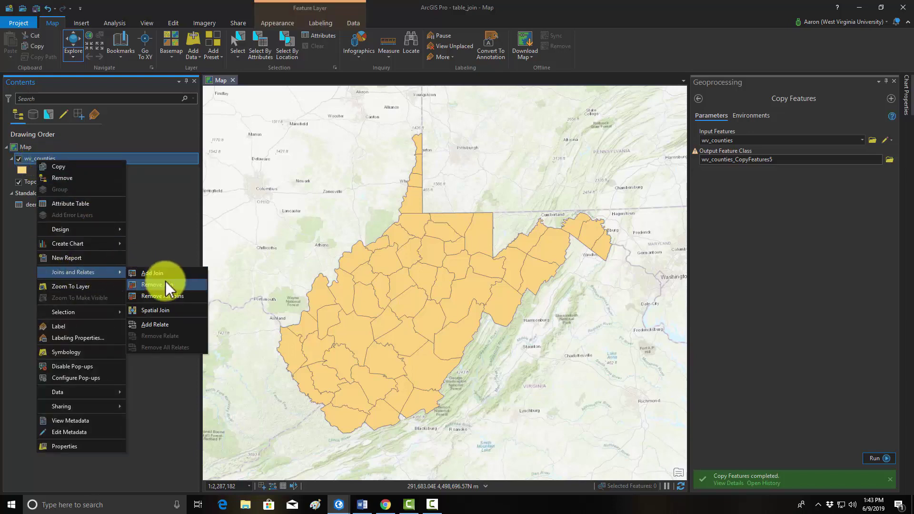
pyautogui.click(168, 298)
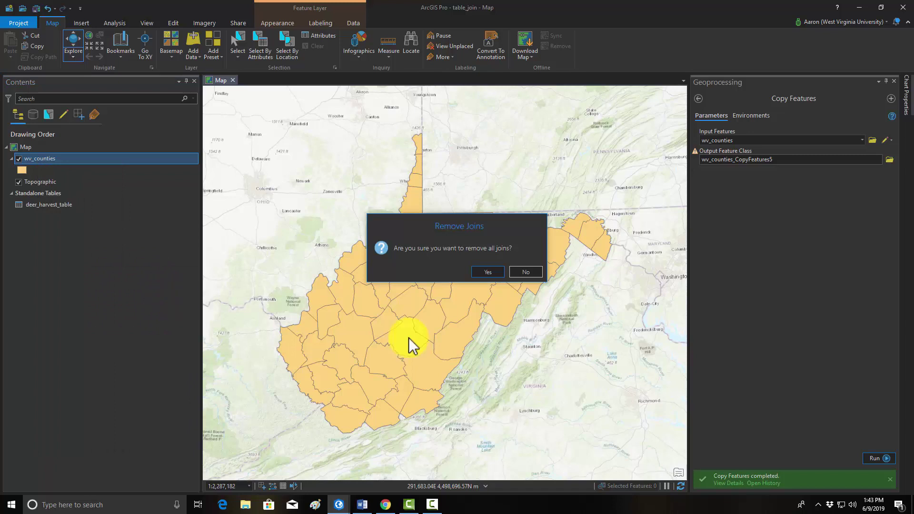
pyautogui.click(489, 272)
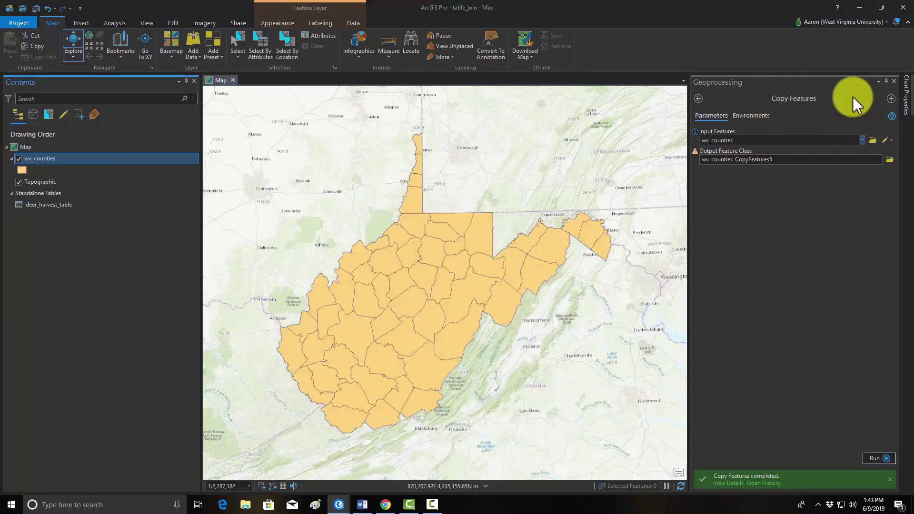
pyautogui.rightClick(39, 160)
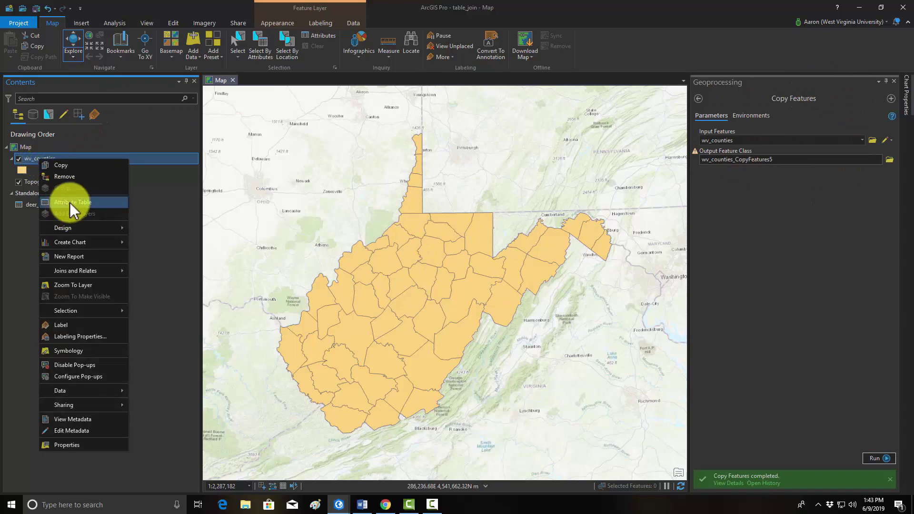
pyautogui.click(69, 202)
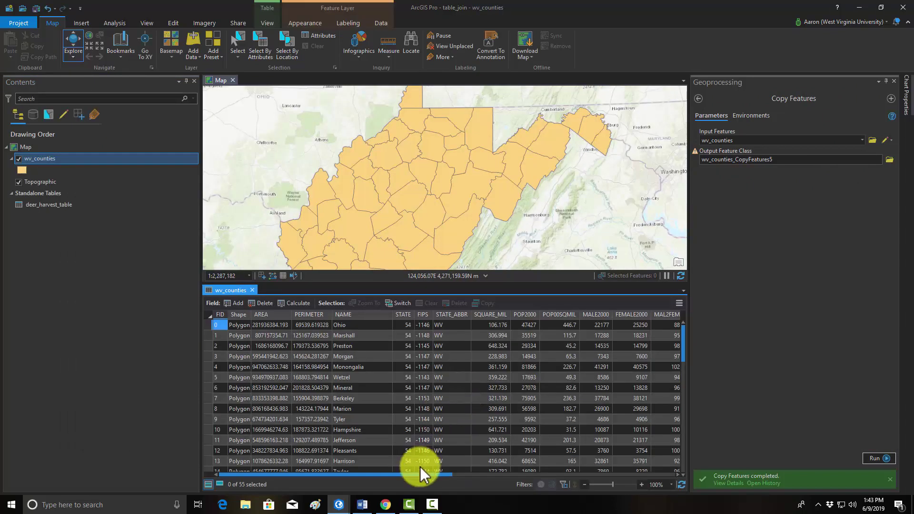
pyautogui.moveTo(424, 475); pyautogui.dragTo(748, 481)
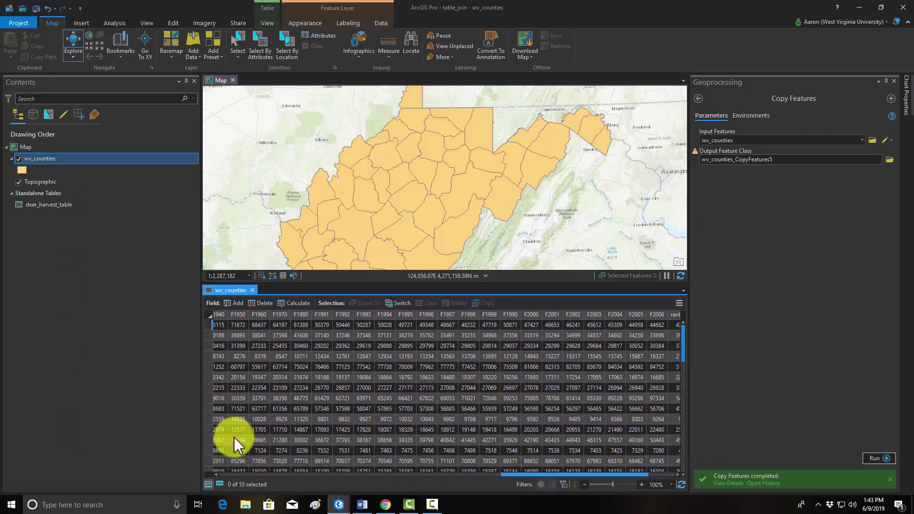
pyautogui.click(252, 290)
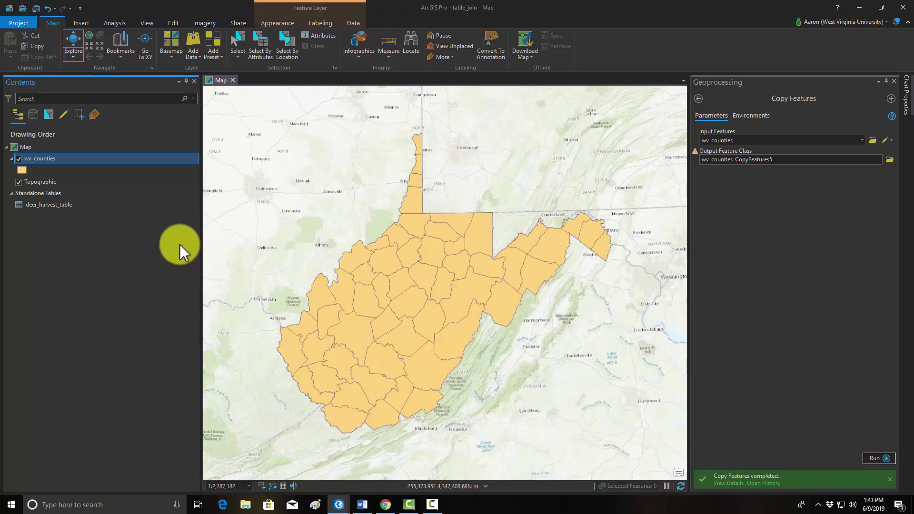